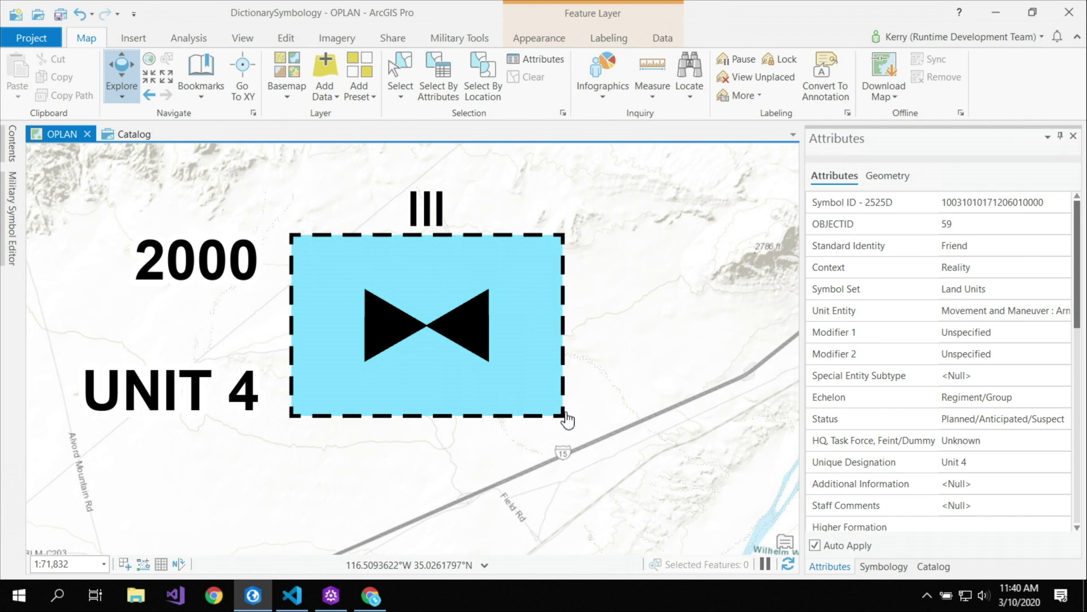
# Step: Inspect Unit 4's Standard Identity, Symbol Set and Unit Entity attribute values
pyautogui.click(1006, 251)
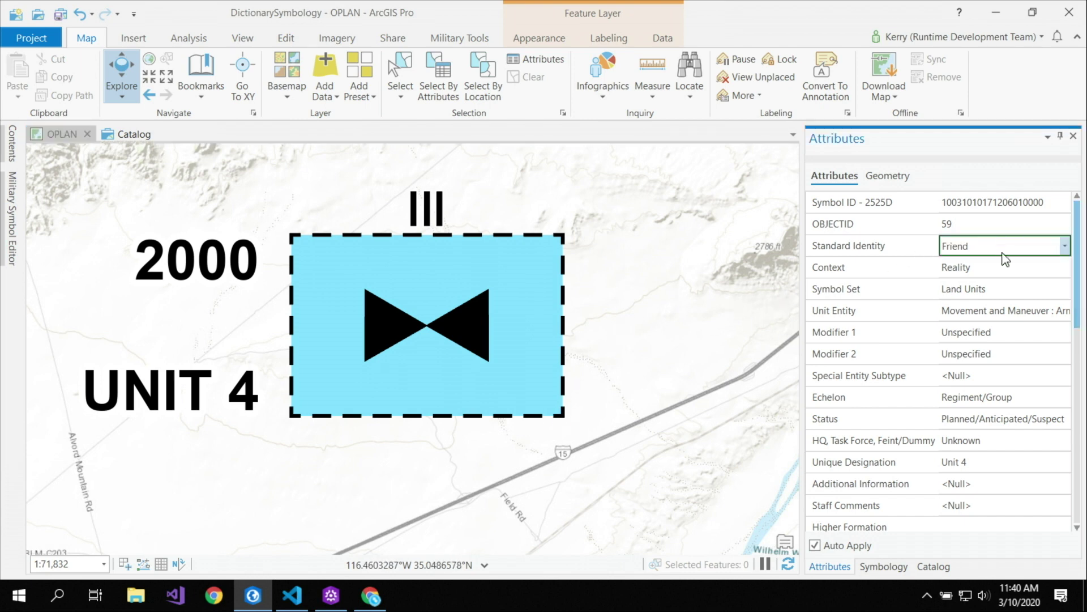
pyautogui.click(1014, 294)
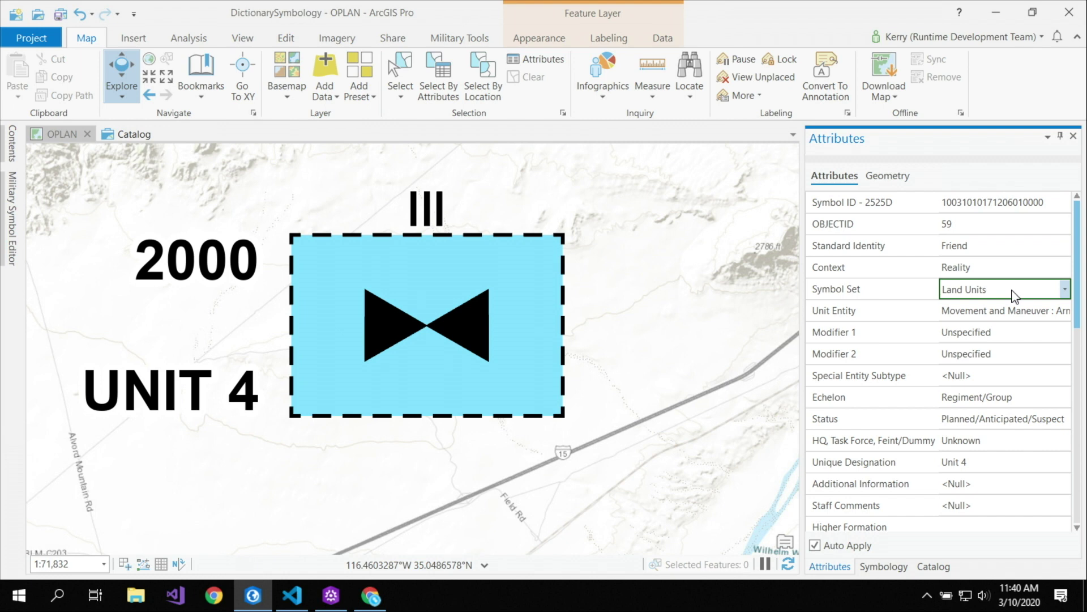
pyautogui.click(1016, 312)
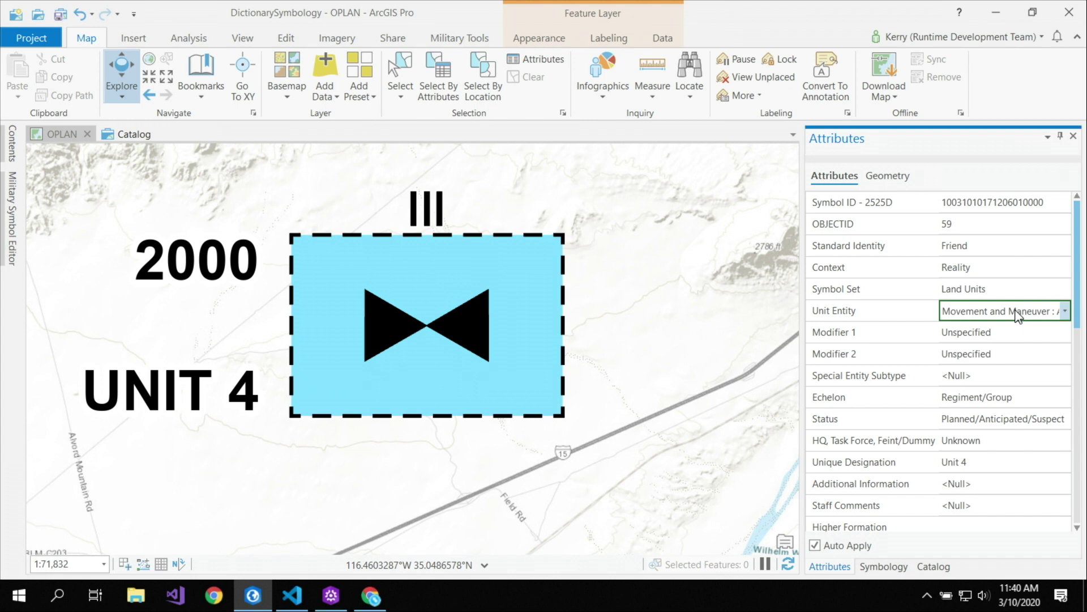
# Step: Set Unit 4's Status to Present and return to the previous extent showing all units
pyautogui.click(1007, 424)
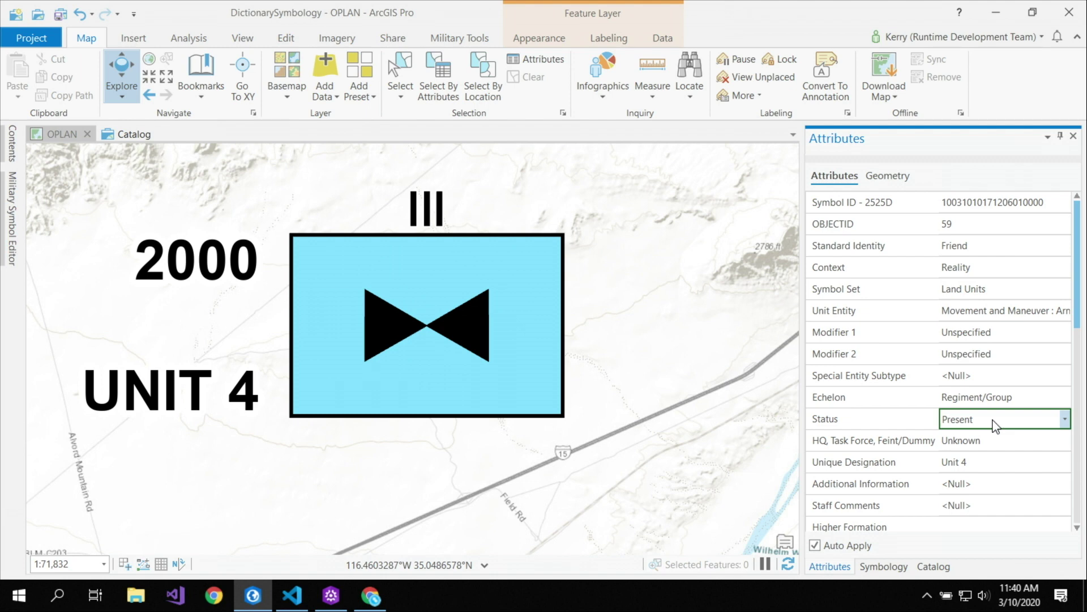
pyautogui.click(995, 425)
pyautogui.press('Escape')
pyautogui.click(148, 95)
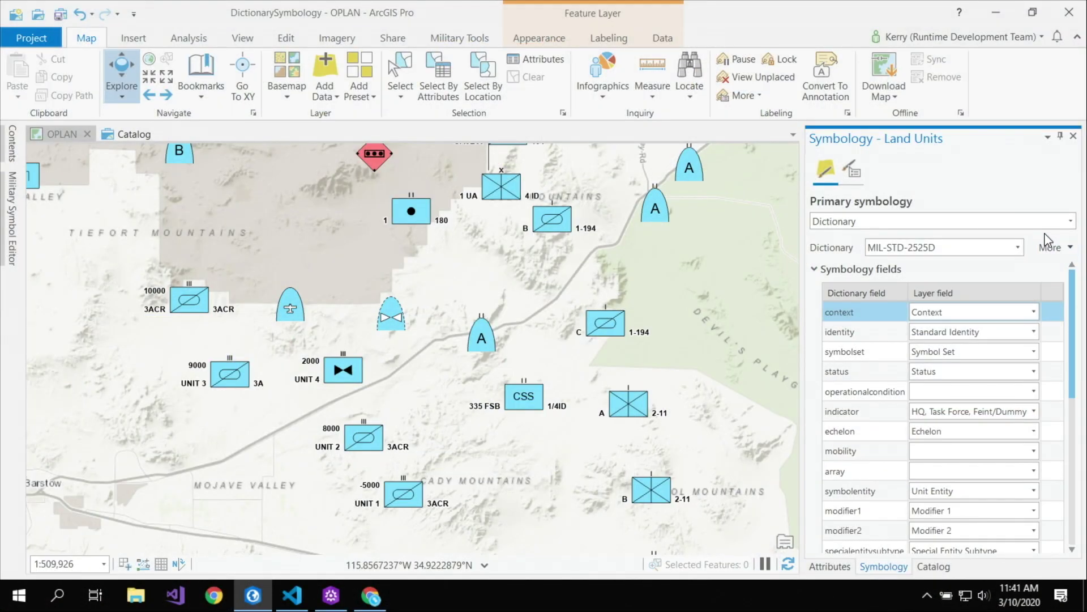
# Step: Keep MIL-STD-2525D as the dictionary, set symbol text OFF, and view the advanced symbol options
pyautogui.click(1018, 247)
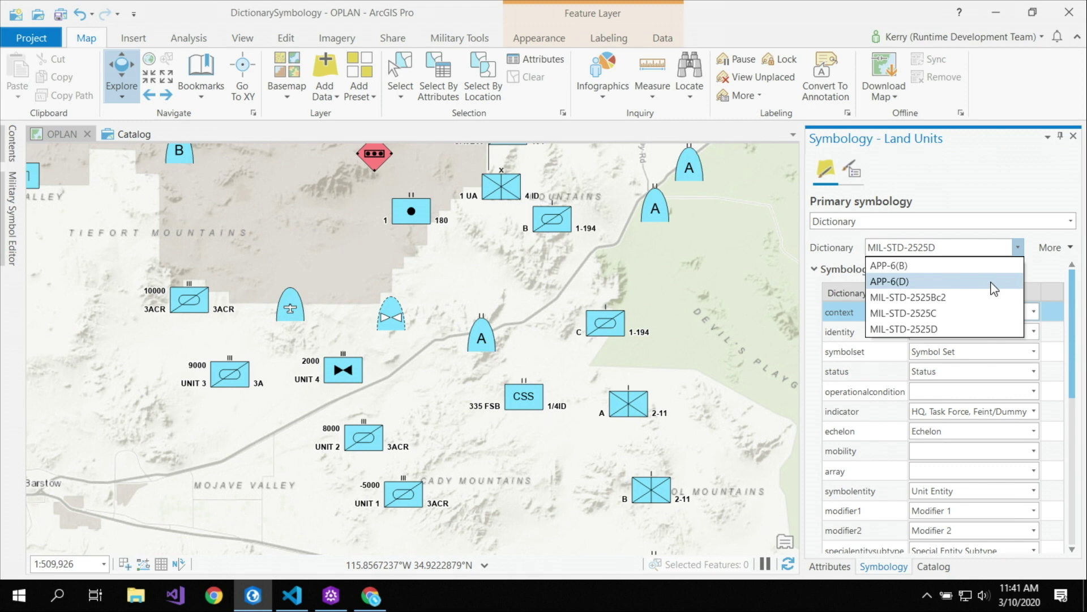
pyautogui.click(991, 328)
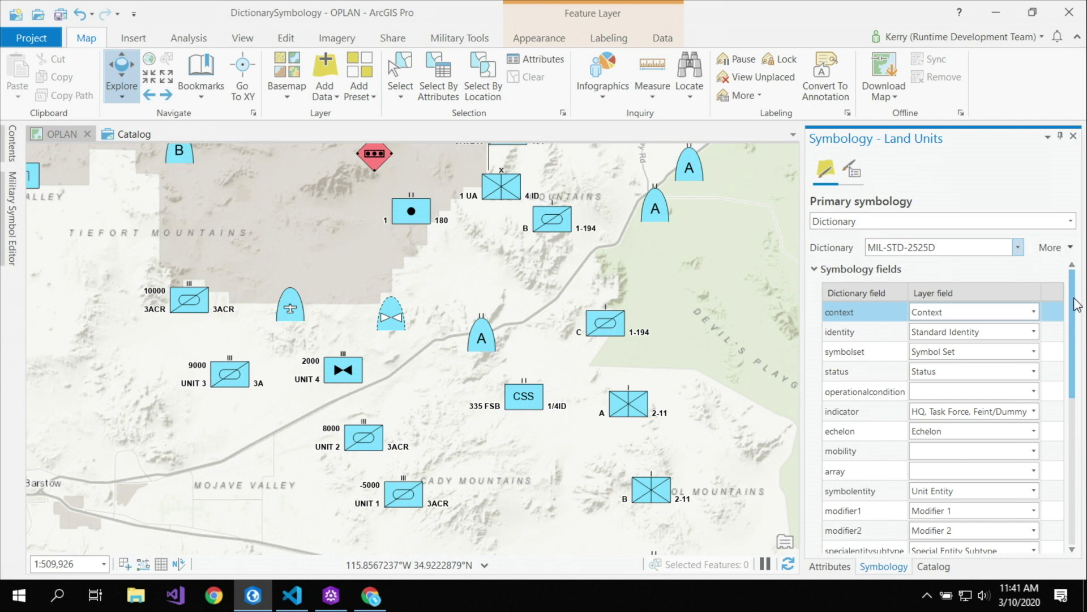
pyautogui.moveTo(1074, 305); pyautogui.dragTo(1066, 458)
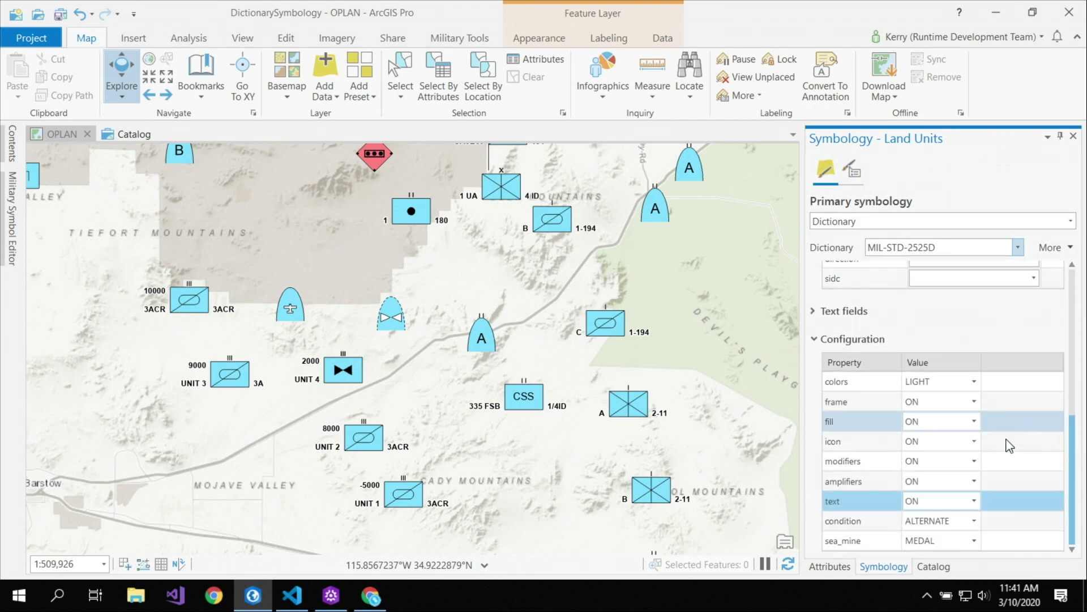
pyautogui.click(974, 500)
pyautogui.click(965, 533)
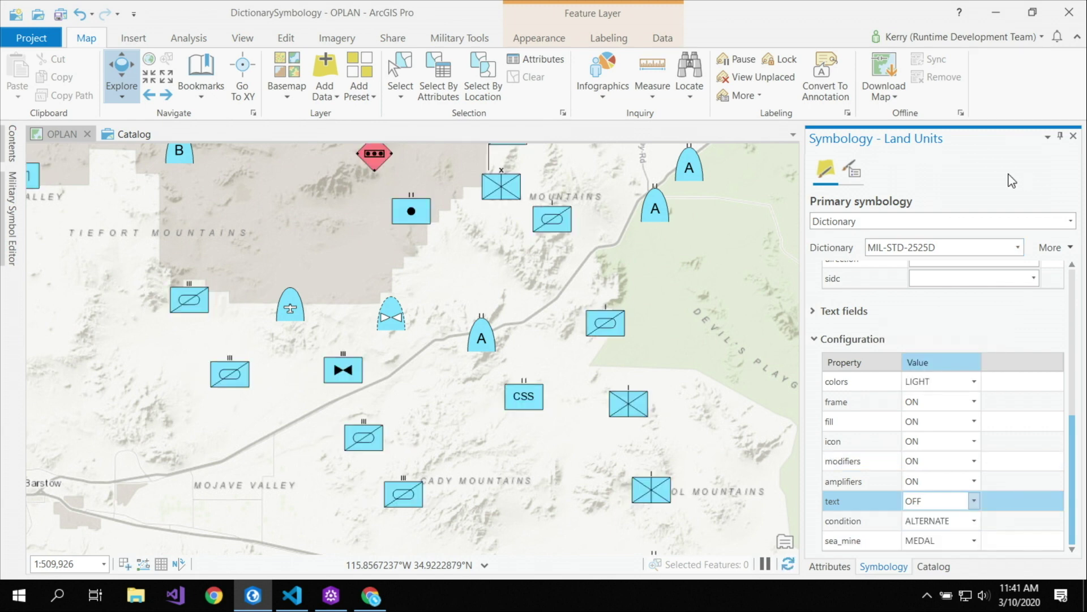
pyautogui.click(852, 171)
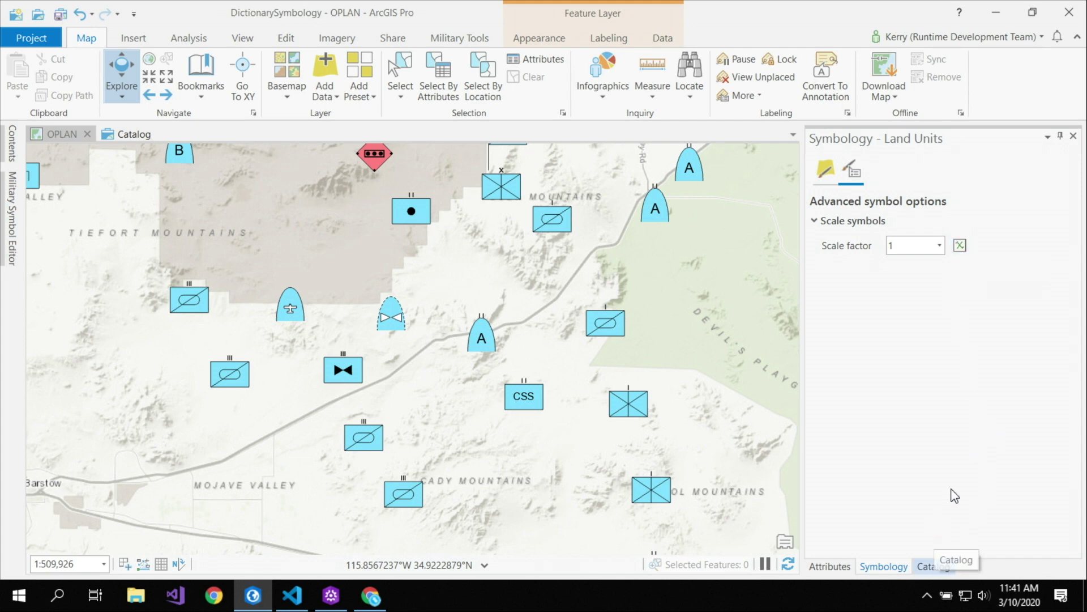
# Step: Open the mil2525d style from the Catalog's Styles to browse its symbols
pyautogui.click(929, 566)
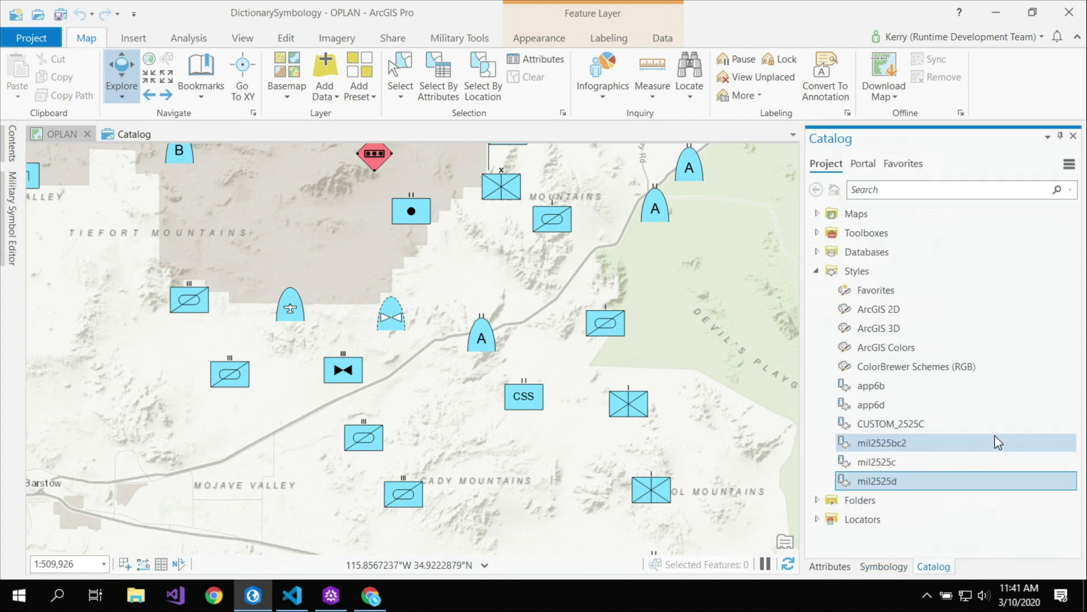
pyautogui.rightClick(922, 481)
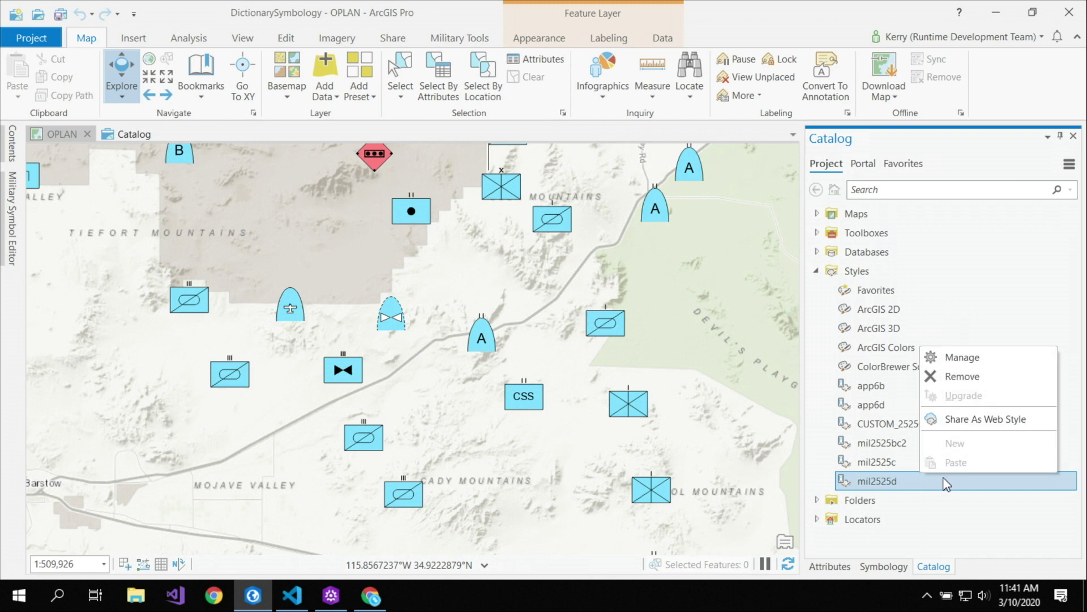
pyautogui.click(960, 356)
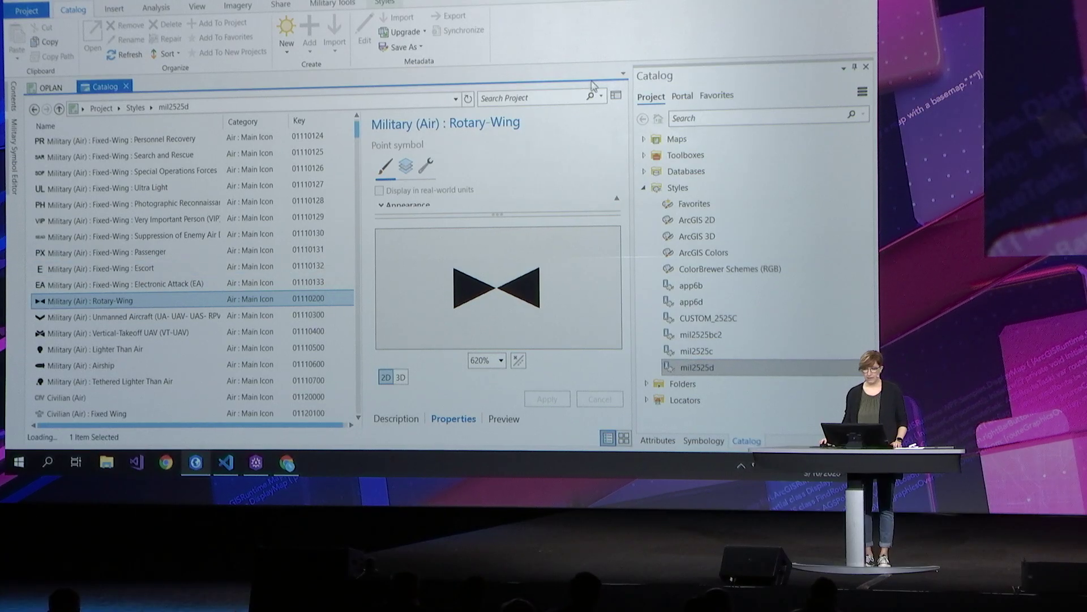
# Step: Rerun the 'vehicle : tank' search and preview the Light, Medium, Heavy and Recovery Vehicle symbols
pyautogui.click(601, 95)
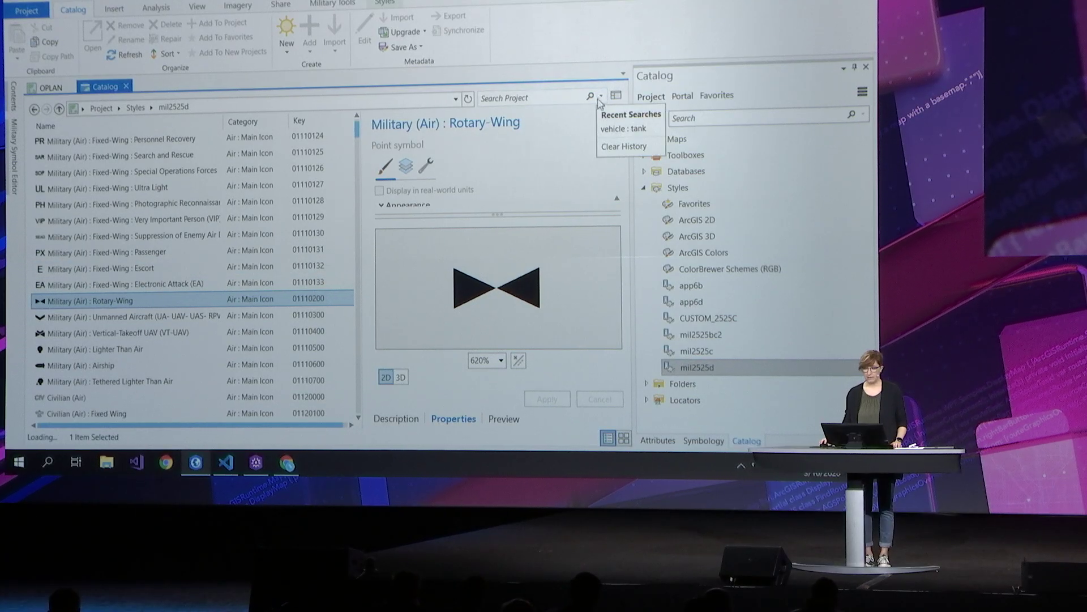
pyautogui.click(611, 130)
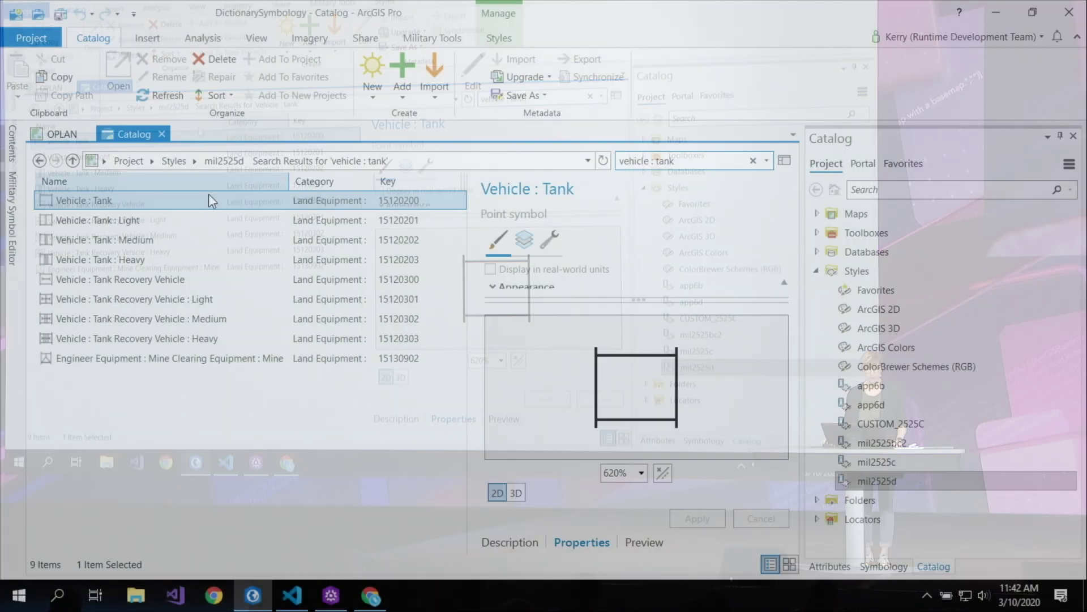
pyautogui.click(163, 156)
pyautogui.click(149, 174)
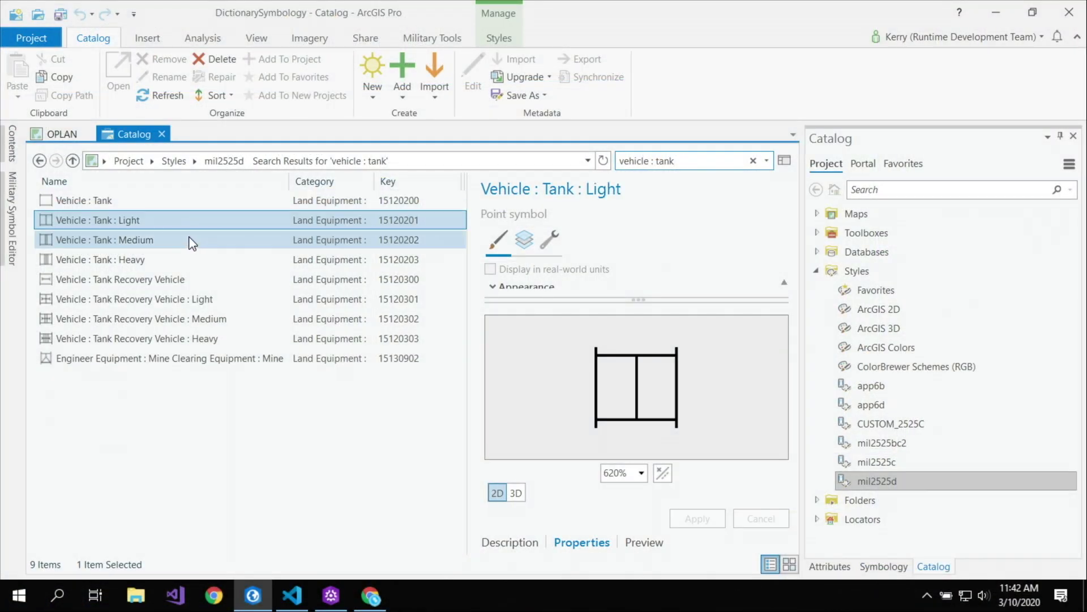
pyautogui.click(190, 259)
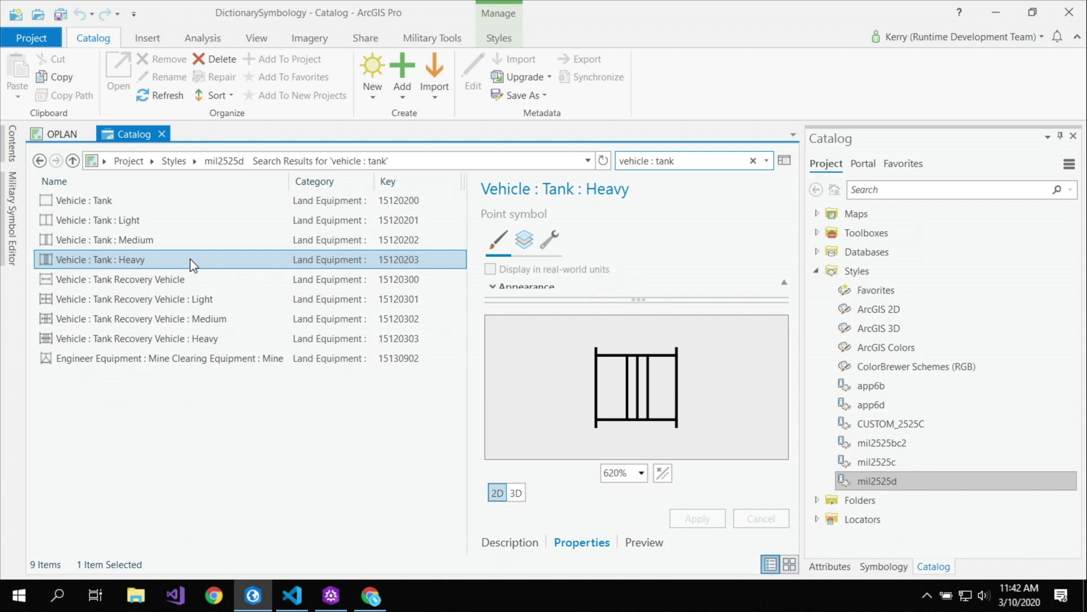
pyautogui.click(193, 278)
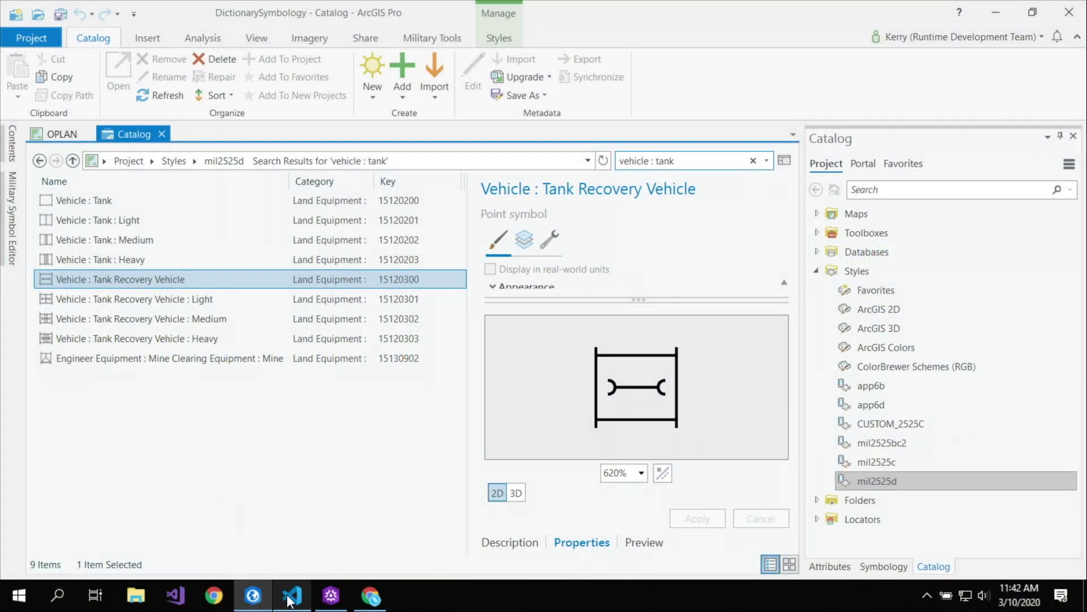
pyautogui.click(289, 597)
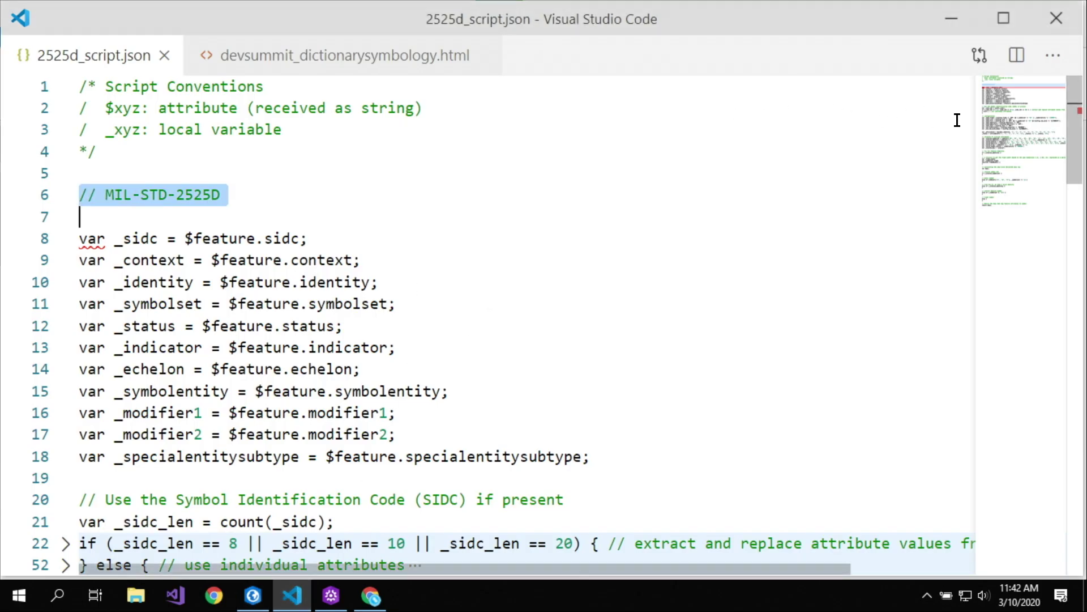
pyautogui.moveTo(1009, 92); pyautogui.dragTo(1010, 100)
pyautogui.moveTo(1009, 111); pyautogui.dragTo(992, 191)
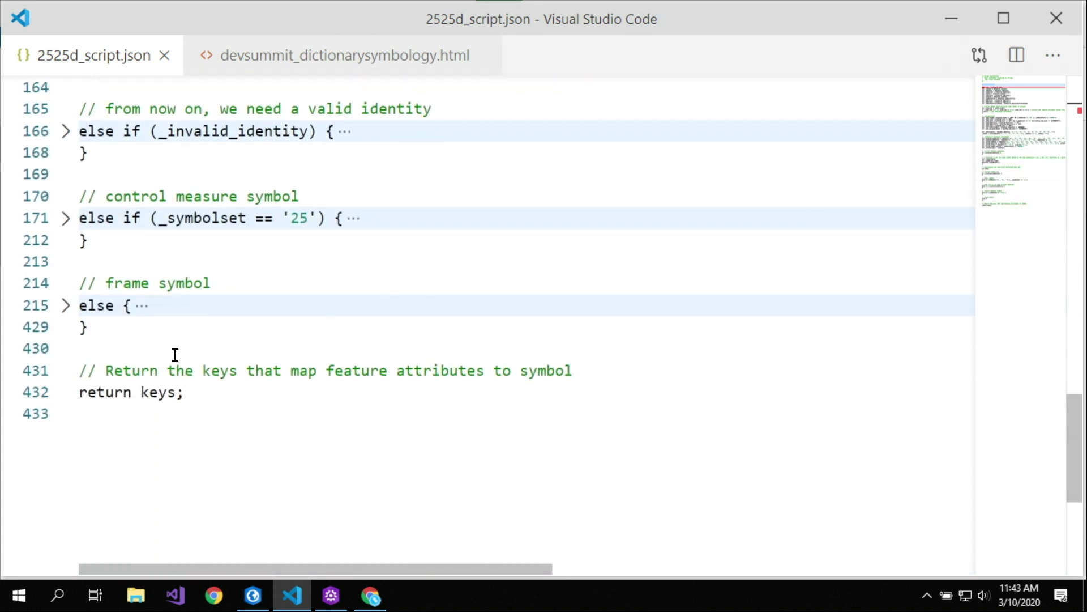
pyautogui.doubleClick(152, 391)
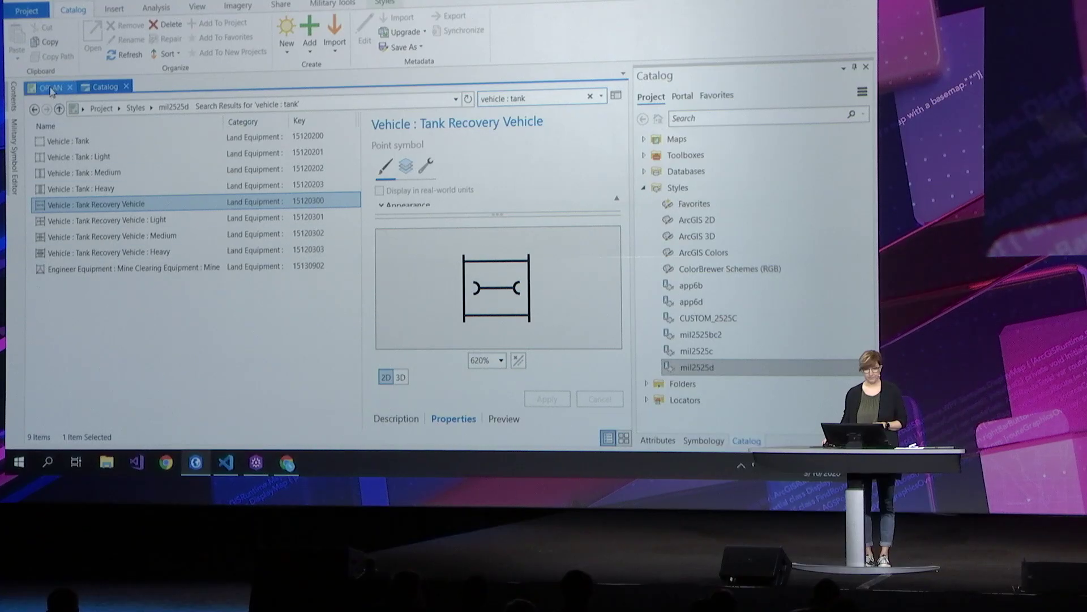
# Step: Review the OPLAN map's Share options, then minimize ArcGIS Pro and VS Code to reveal the Runtime app
pyautogui.click(51, 89)
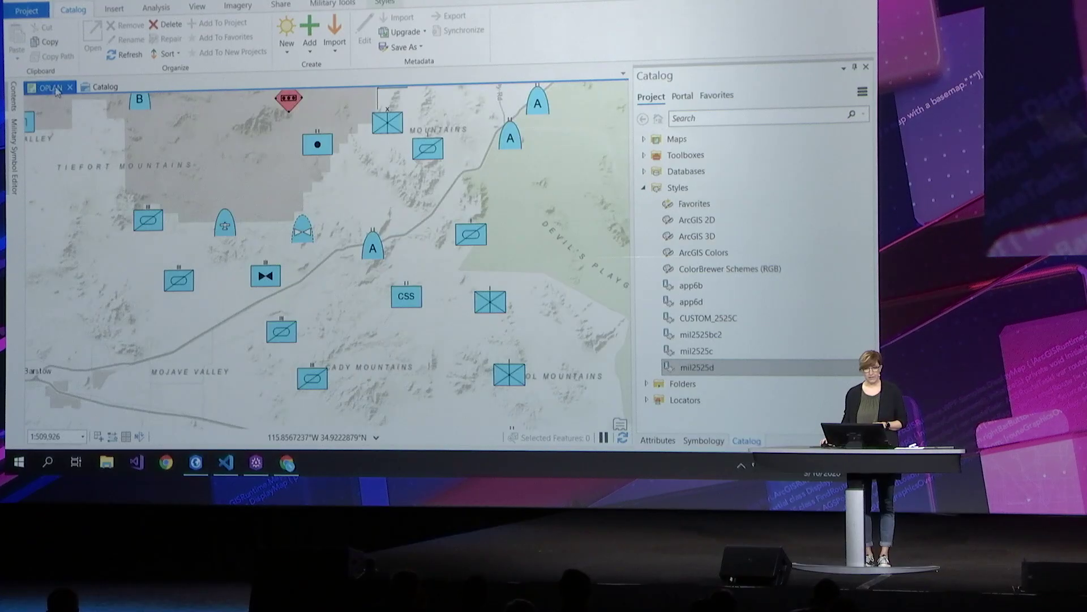
pyautogui.click(300, 5)
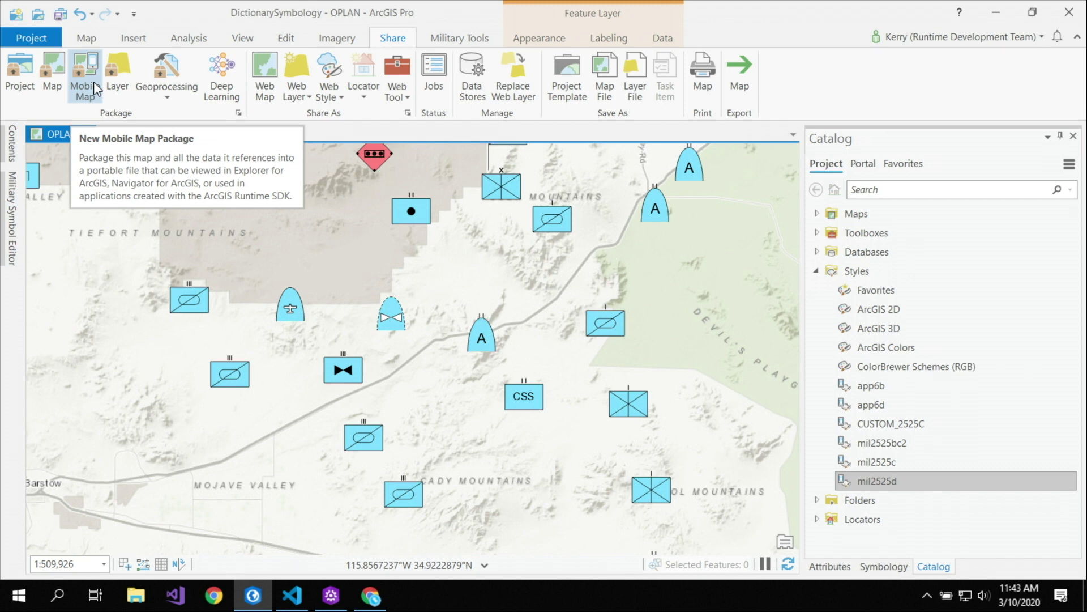
pyautogui.click(994, 11)
pyautogui.click(1017, 12)
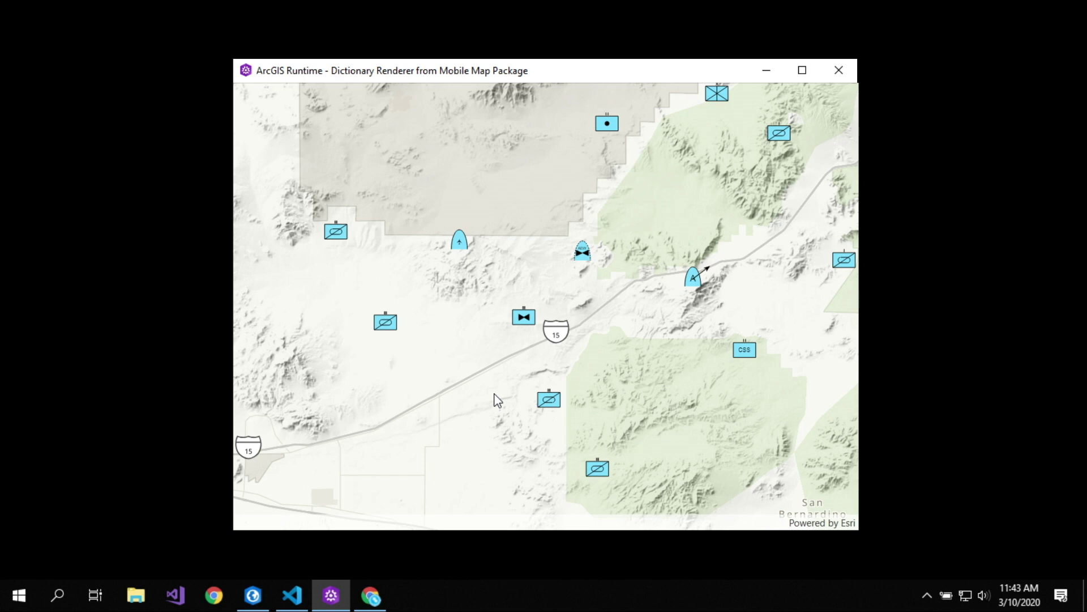
# Step: Zoom the Runtime map in on the unit symbols near Midway and Manix
pyautogui.scroll(2, 504, 369)
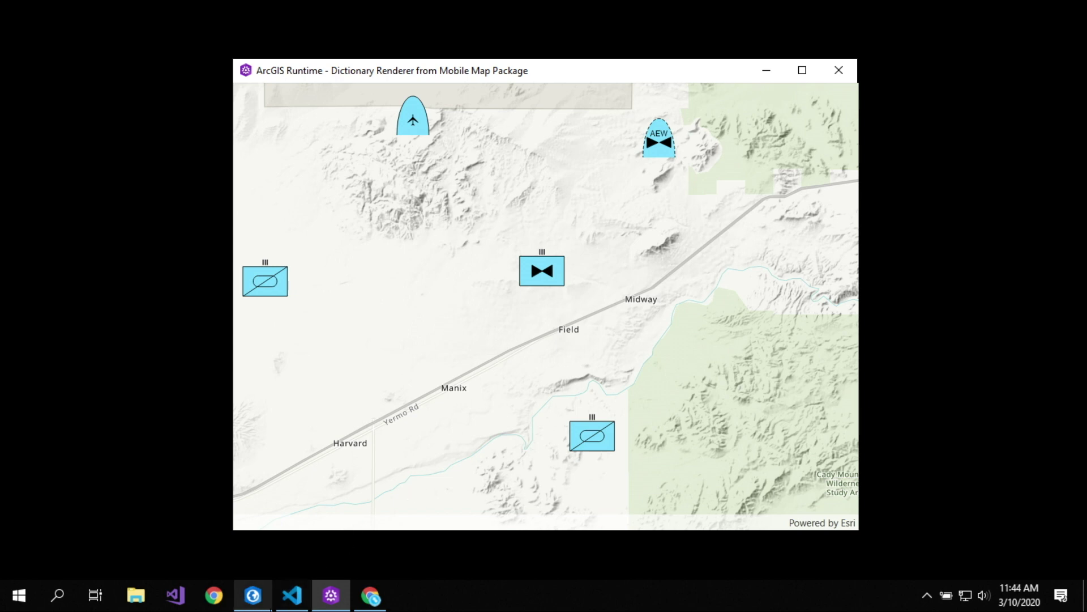
# Step: Briefly show 2525d_script.json in VS Code, then bring ArcGIS Pro's OPLAN map back
pyautogui.click(292, 594)
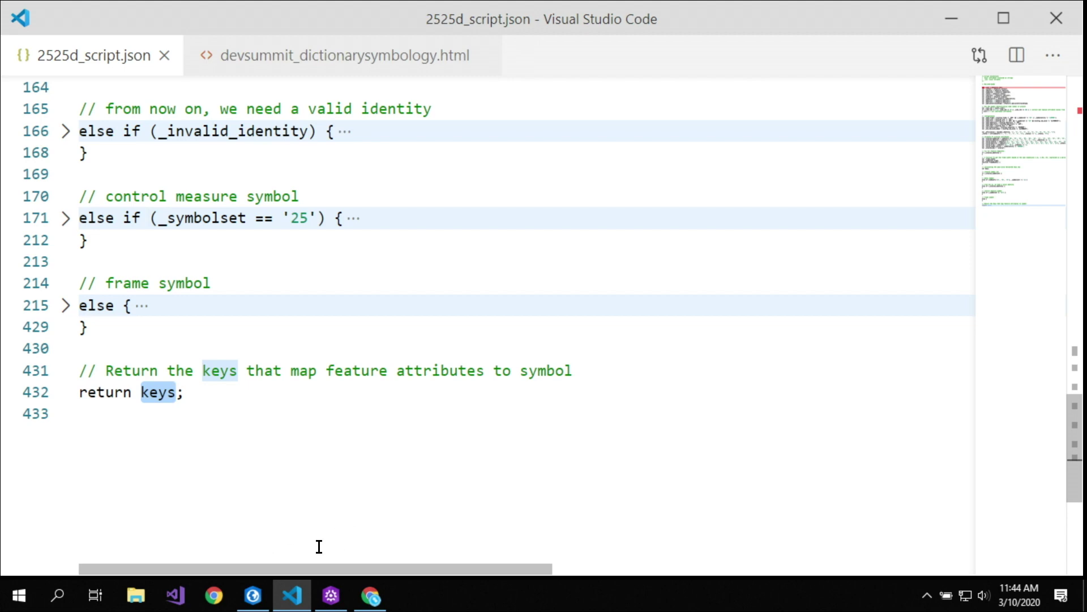
pyautogui.click(253, 595)
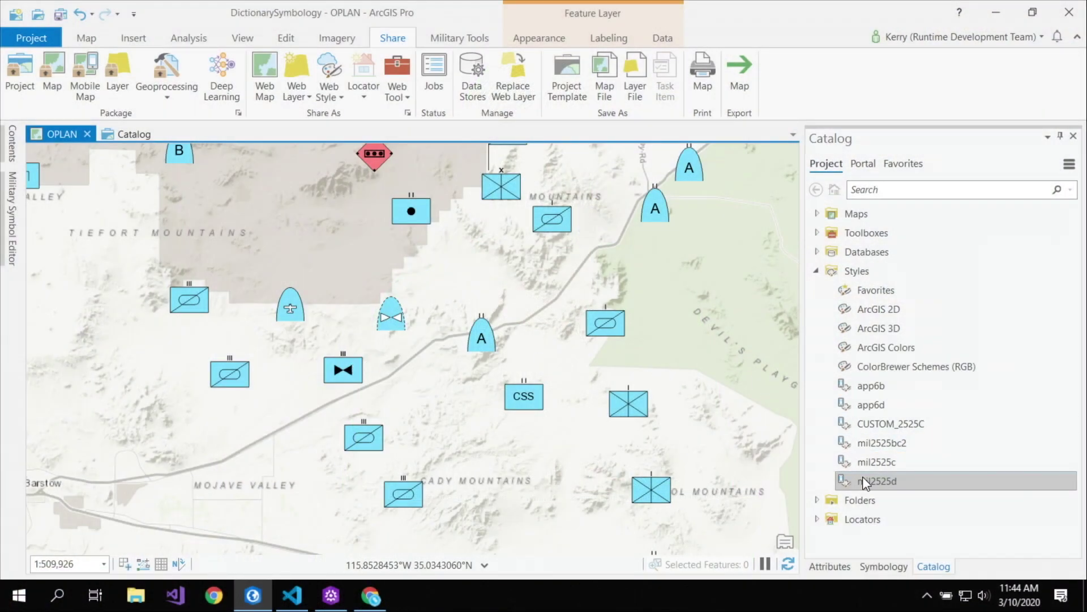
# Step: Share the mil2525d style as a web style, then switch to the browser's dictionary symbology web map
pyautogui.moveTo(898, 488)
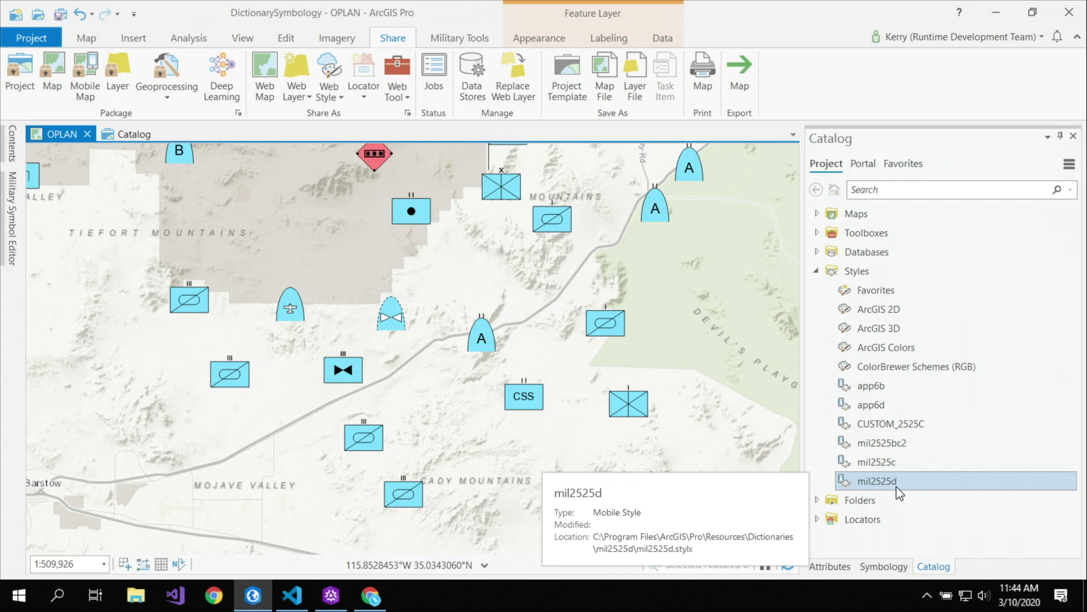
pyautogui.rightClick(898, 482)
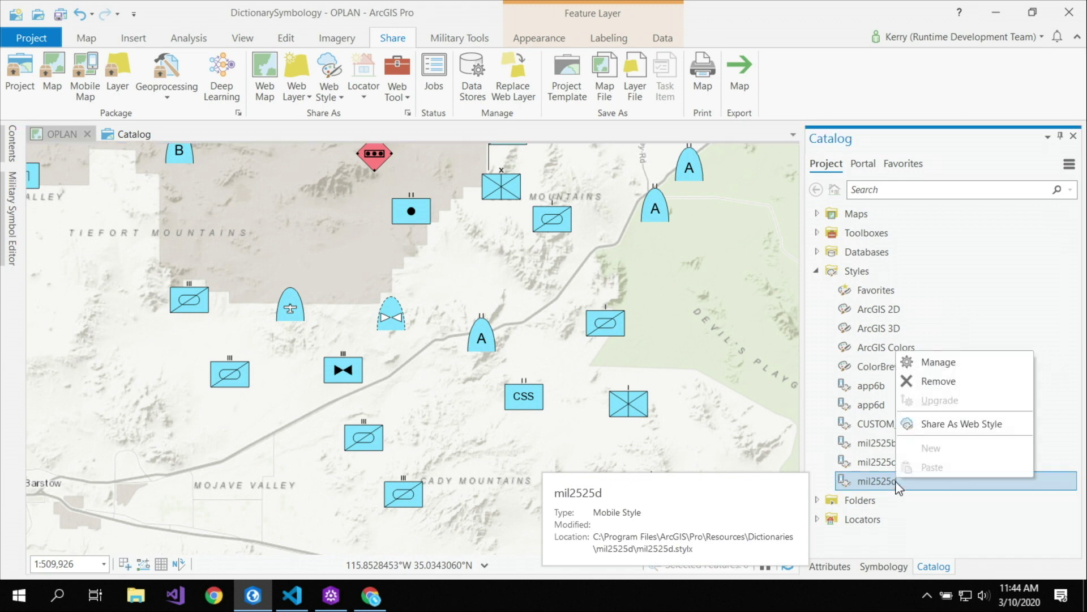
pyautogui.click(971, 428)
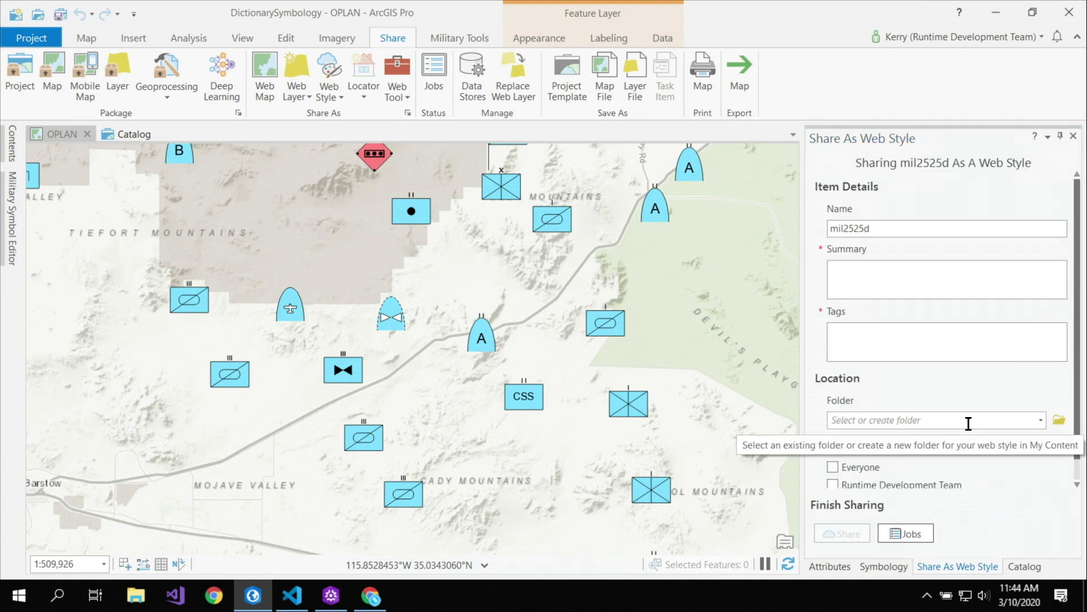
pyautogui.click(371, 595)
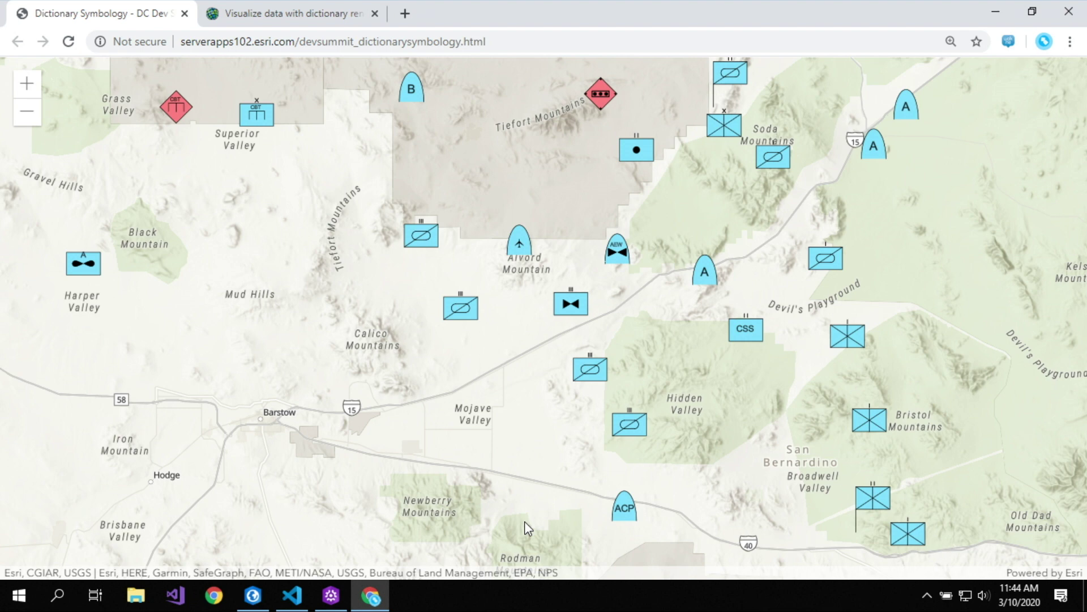
# Step: In devsummit_dictionarysymbology.html, highlight the MapView, dictionaryRenderer2525d, url, fieldMap and config lines
pyautogui.click(301, 599)
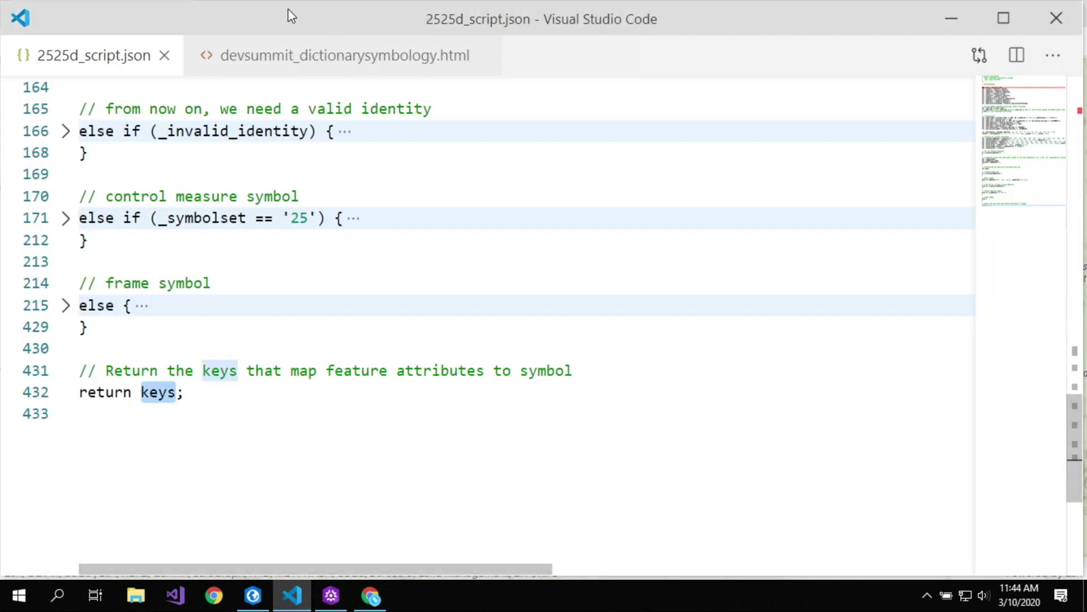
pyautogui.click(304, 55)
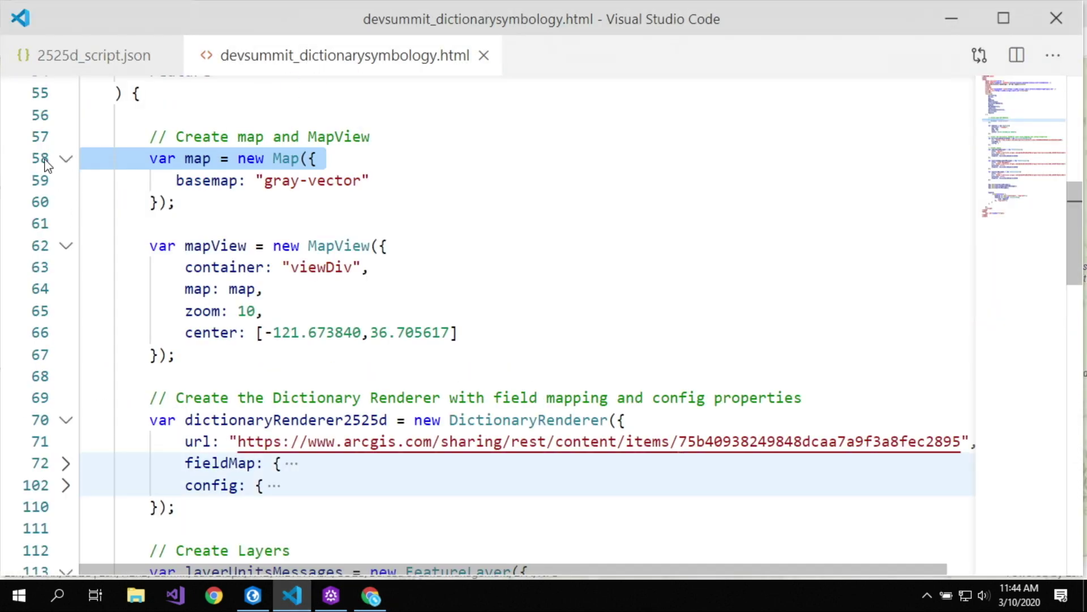
pyautogui.click(40, 248)
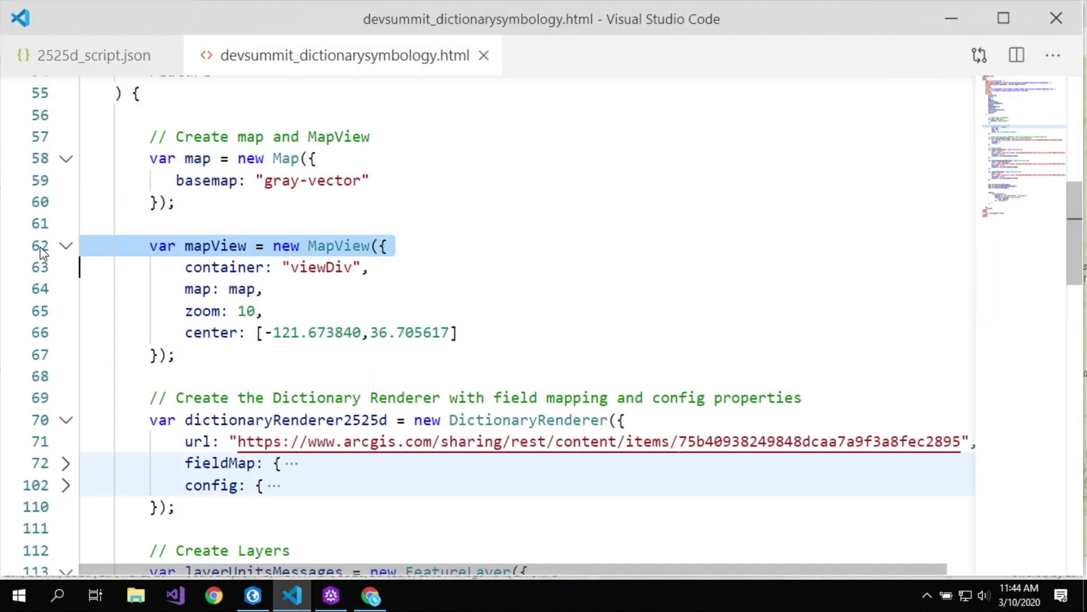
pyautogui.scroll(-3, 39, 261)
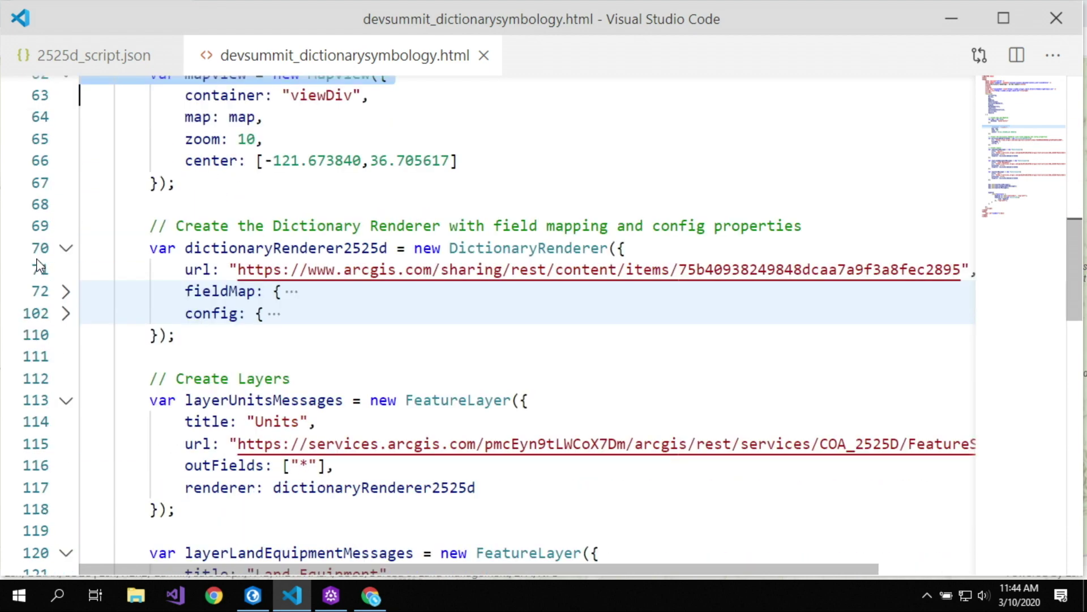
pyautogui.click(40, 249)
pyautogui.click(40, 271)
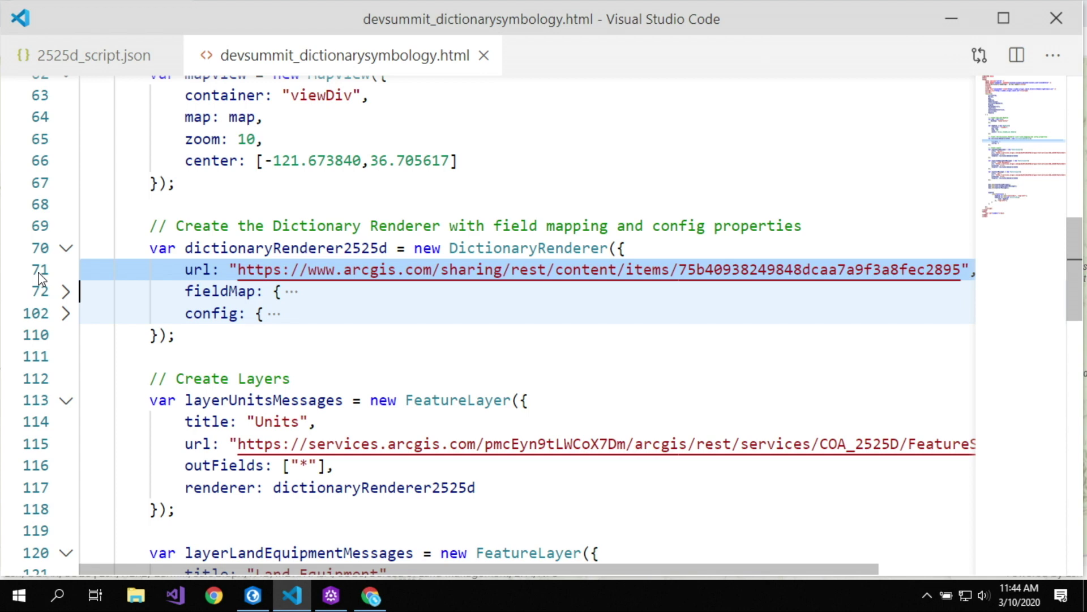
pyautogui.click(40, 292)
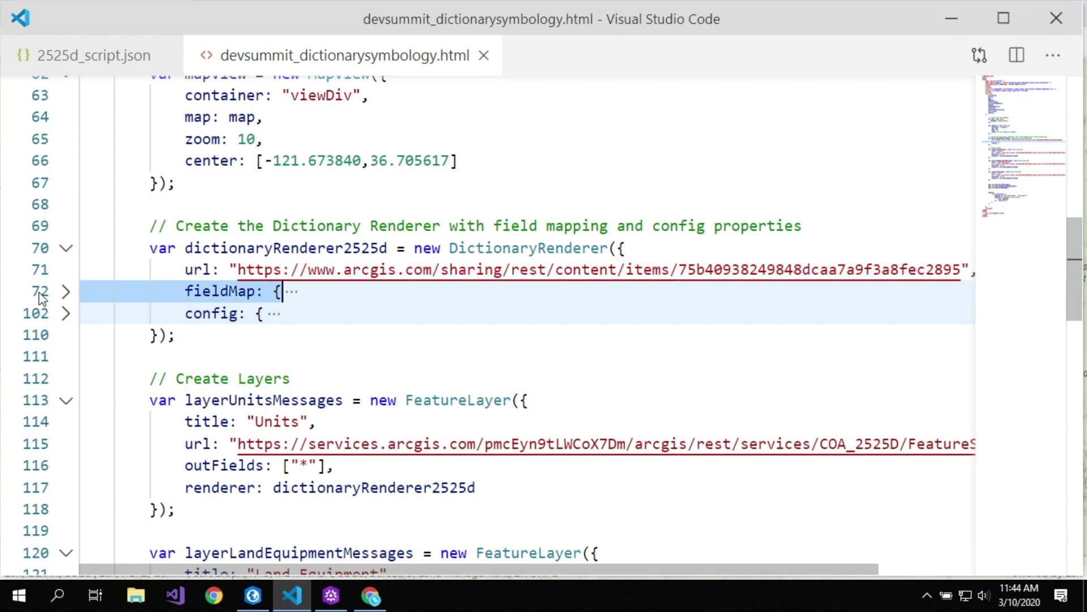
pyautogui.click(40, 314)
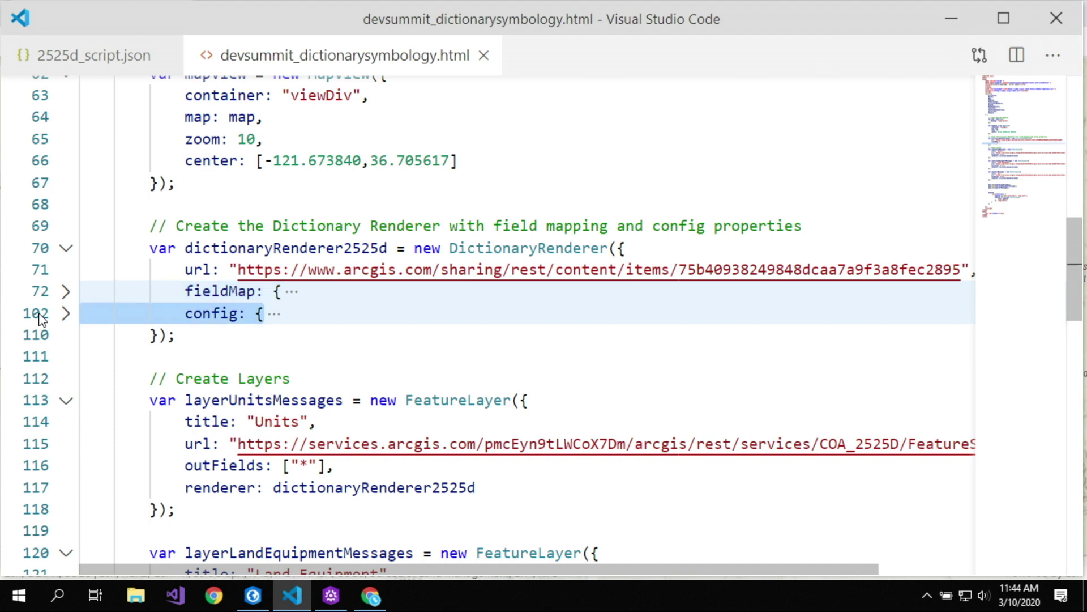
# Step: Highlight the Units feature layer using dictionaryRenderer2525d, then switch to the Santa Cruz charger page
pyautogui.click(35, 402)
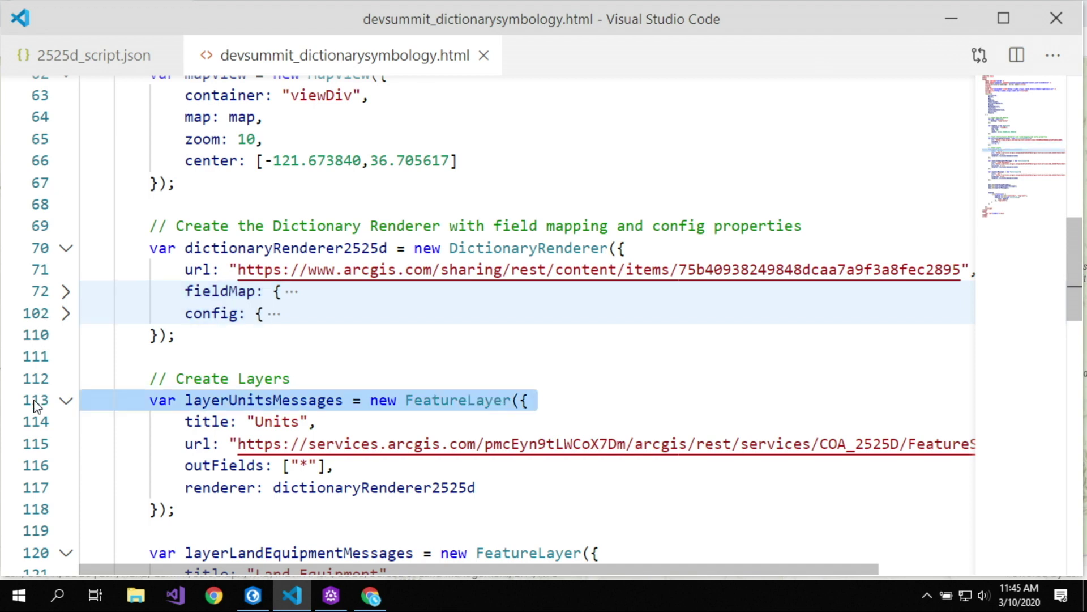
pyautogui.doubleClick(366, 488)
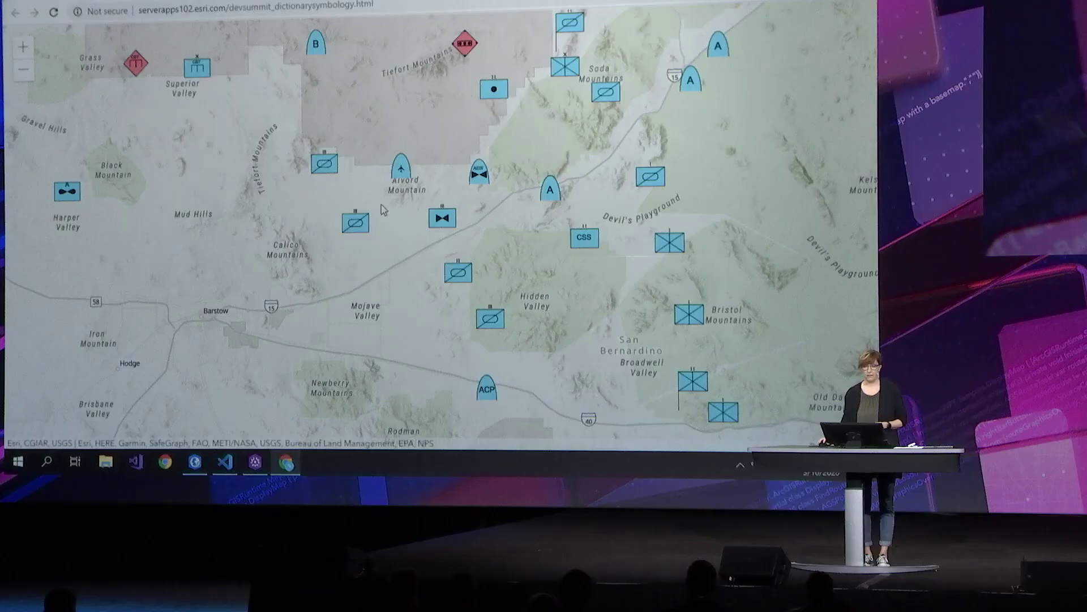
pyautogui.hotkey('ctrl', 'Tab')
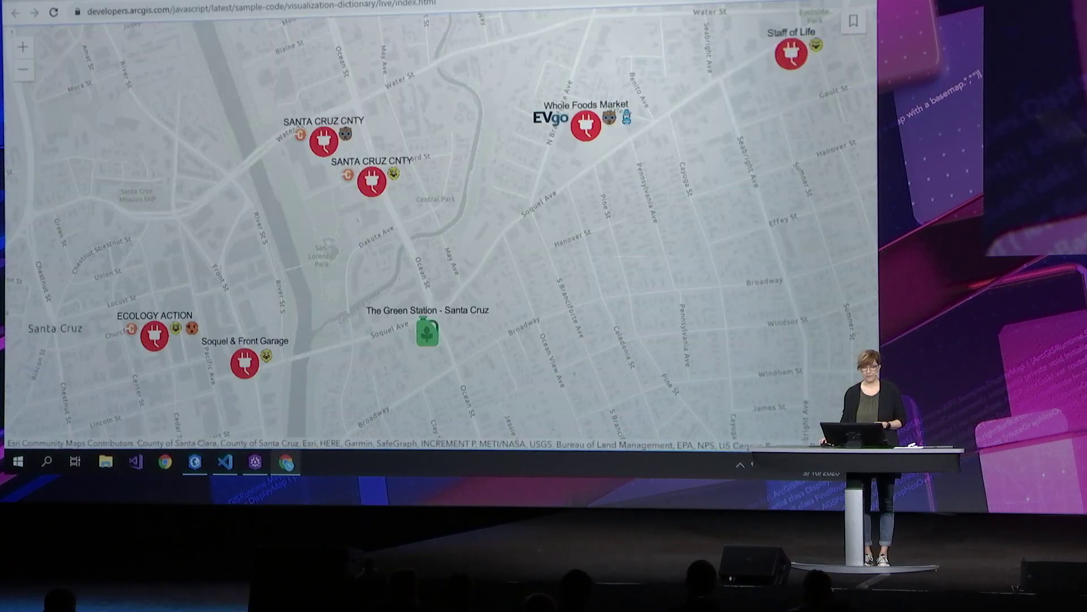